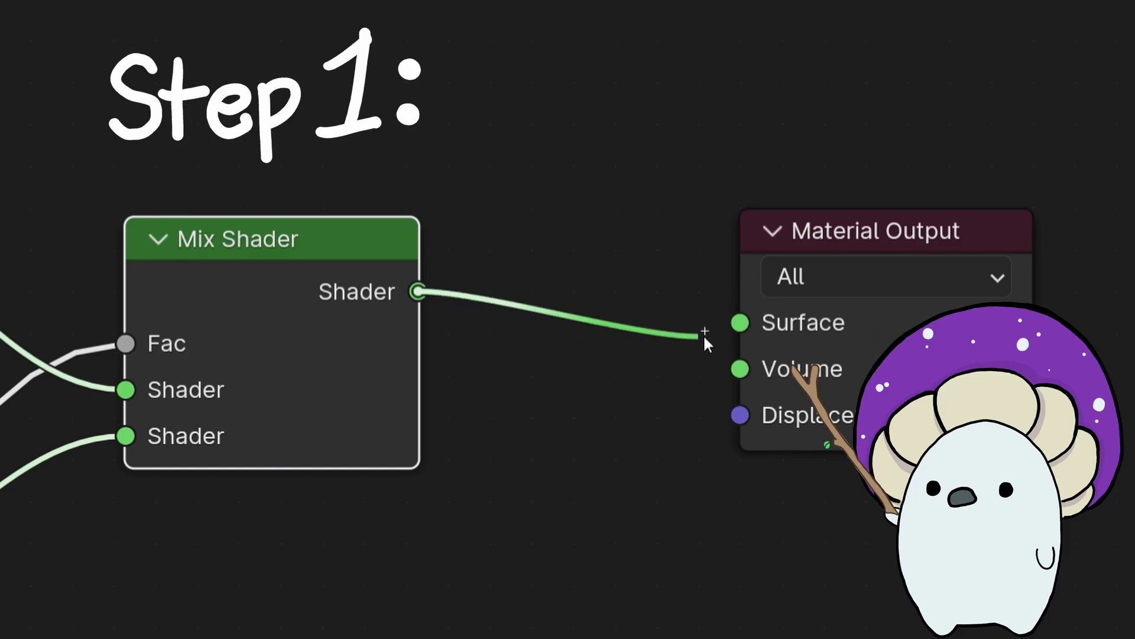
- Connect the Mix Shader's output to the Surface input of the Material Output node
drag(704, 334, 742, 327)
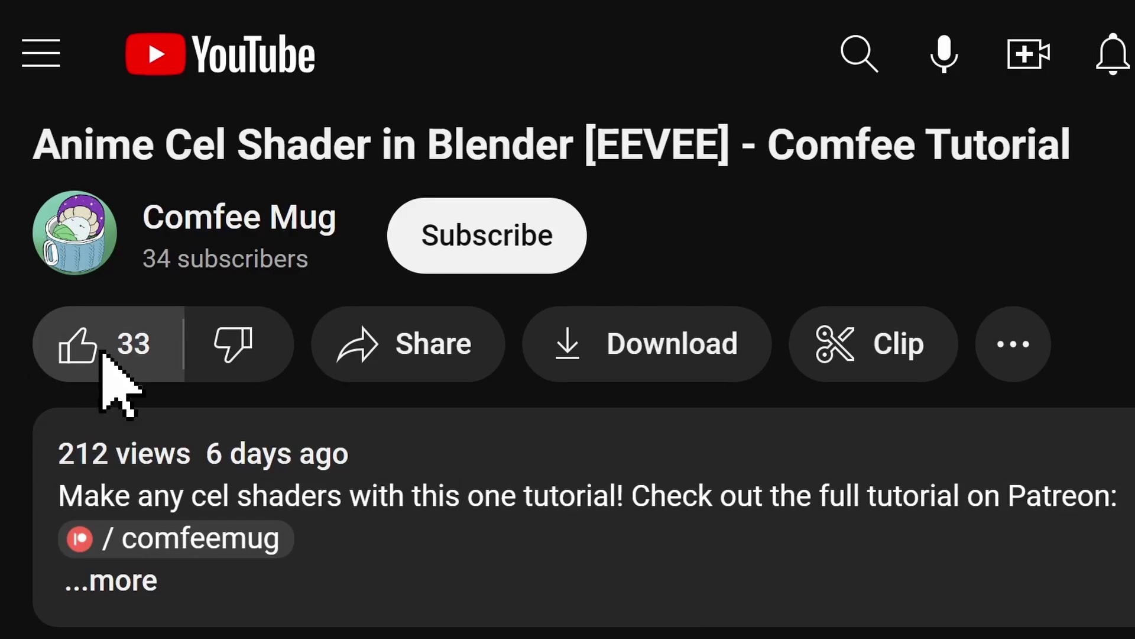
- Like the Anime Cel Shader in Blender video and subscribe to the Comfee Mug channel
click(115, 371)
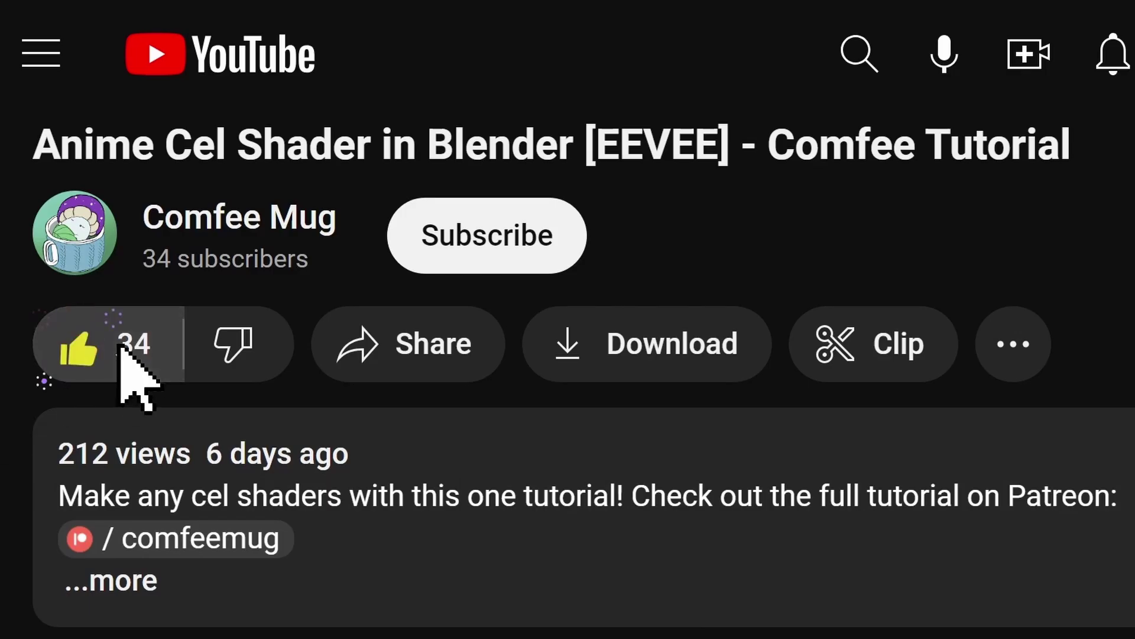
click(490, 239)
click(656, 239)
click(621, 327)
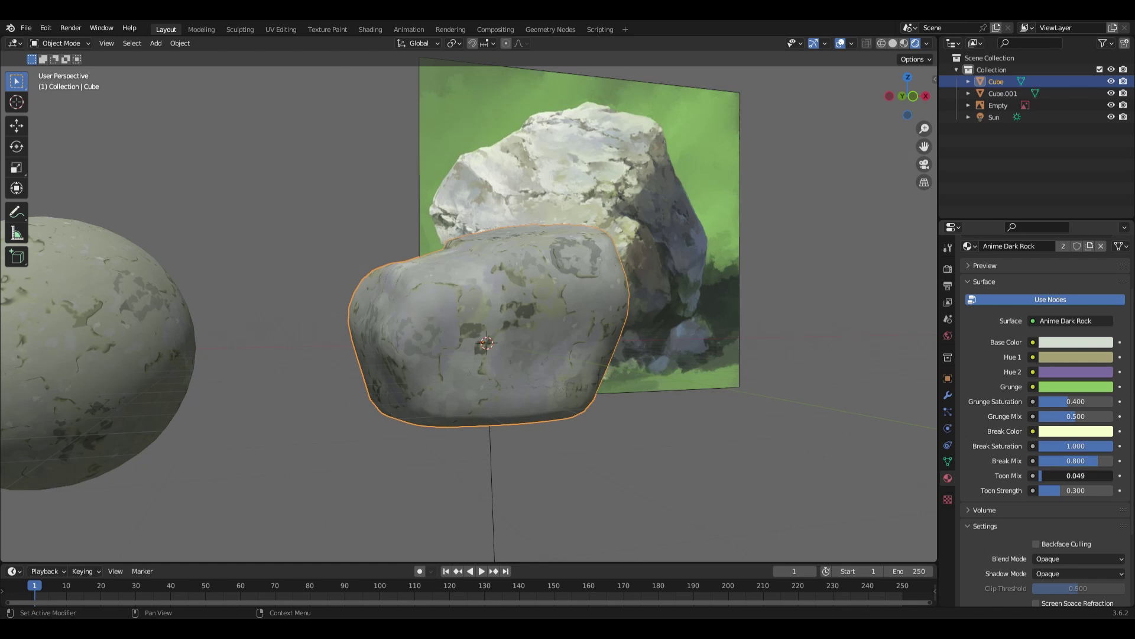
- Adjust the Toon Mix value of the boulder's Anime Dark Rock material
mouse_move(1097, 476)
mouse_down()
mouse_move(1084, 476)
mouse_move(1100, 490)
mouse_move(1059, 491)
mouse_up()
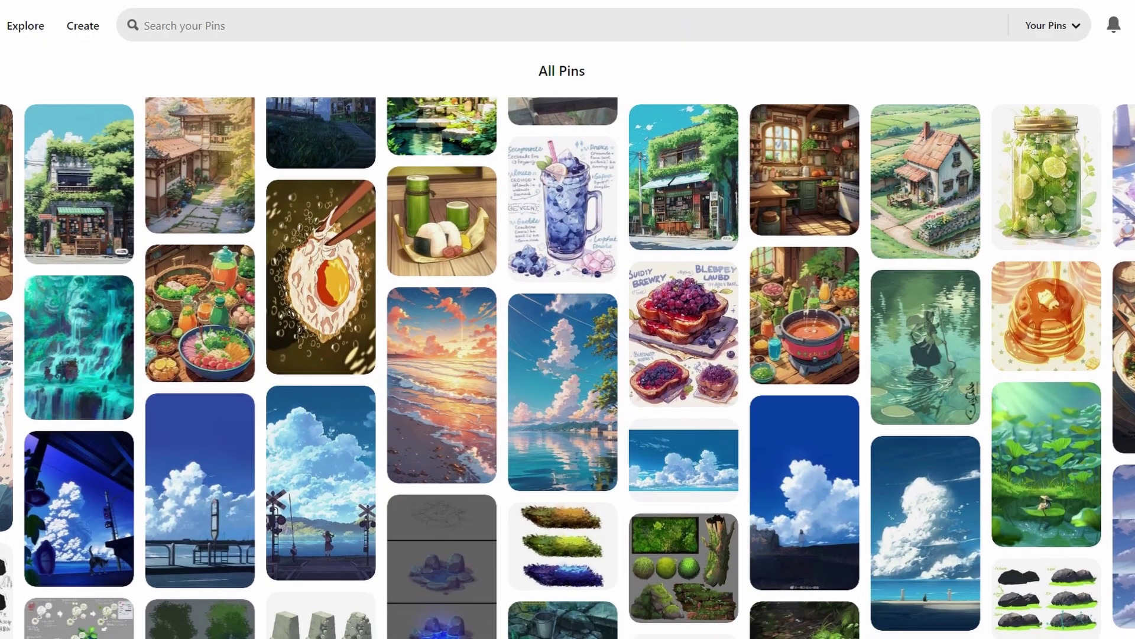
- Find the Mononoke Hime boulder pin on the Pinterest rocks board and open its full image
scroll(568, 367, down, 2)
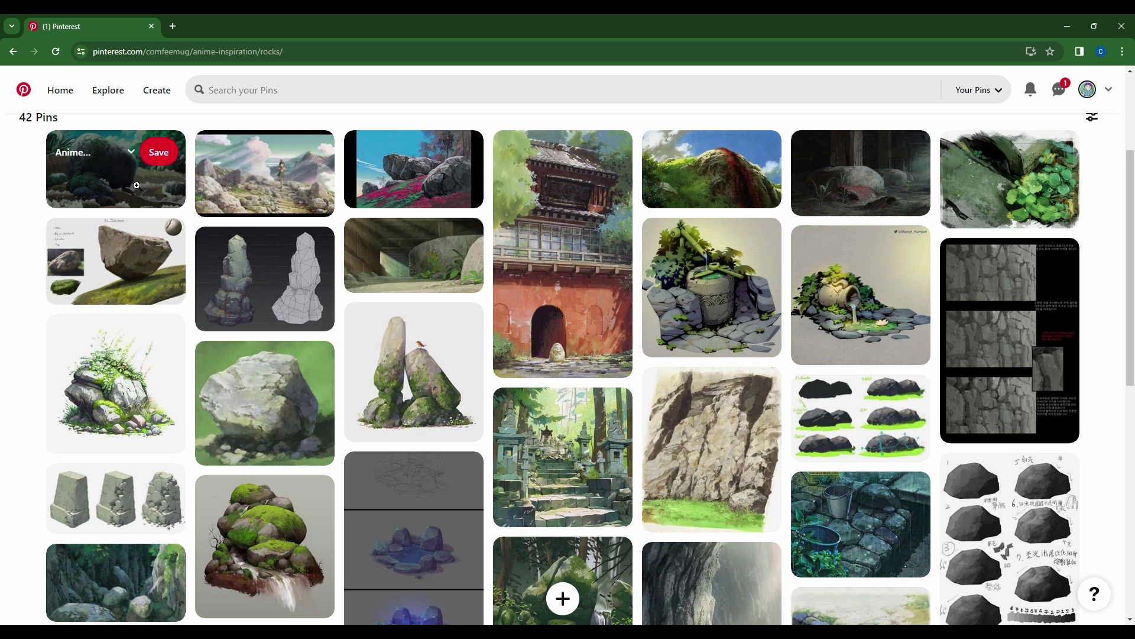
click(138, 187)
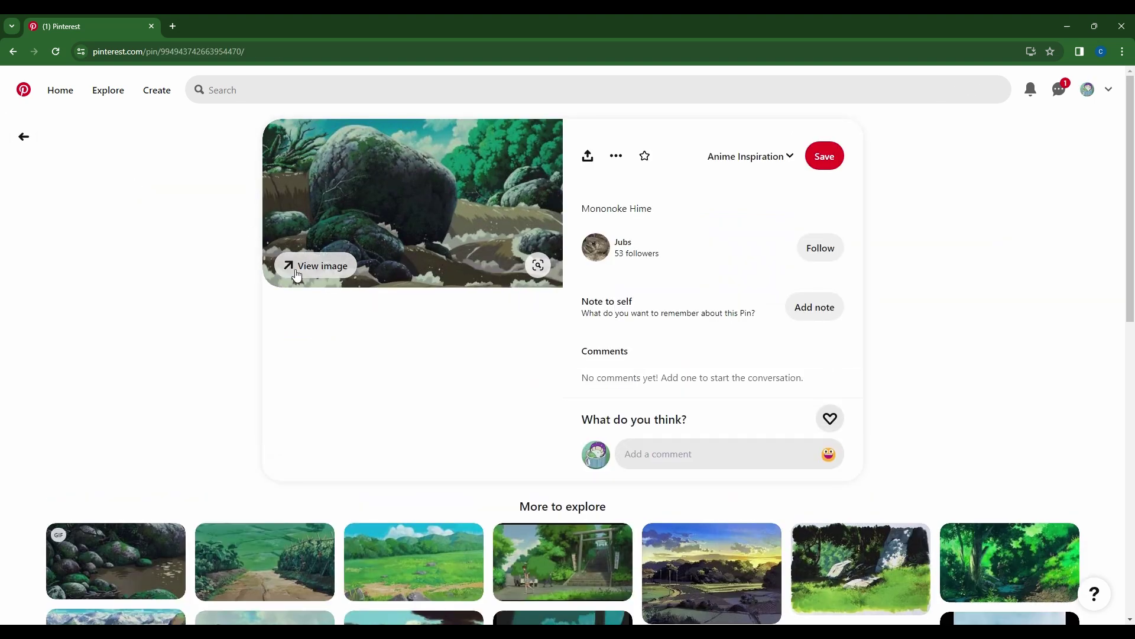
click(294, 274)
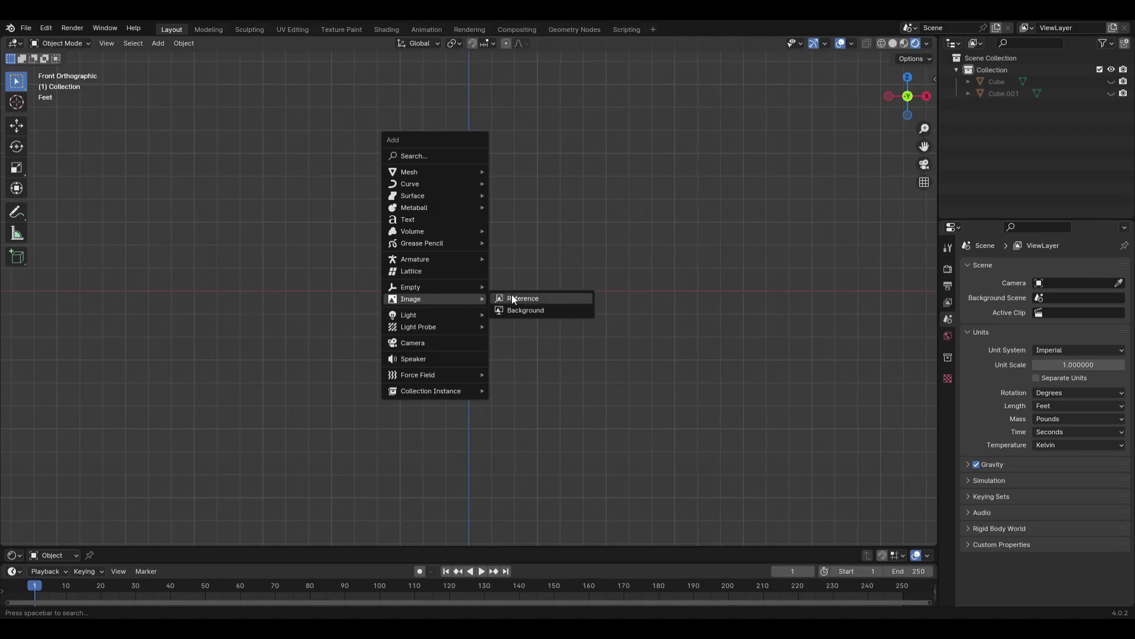
- Add the rock pictures as reference images and raise the second one along Z beside the first
click(514, 300)
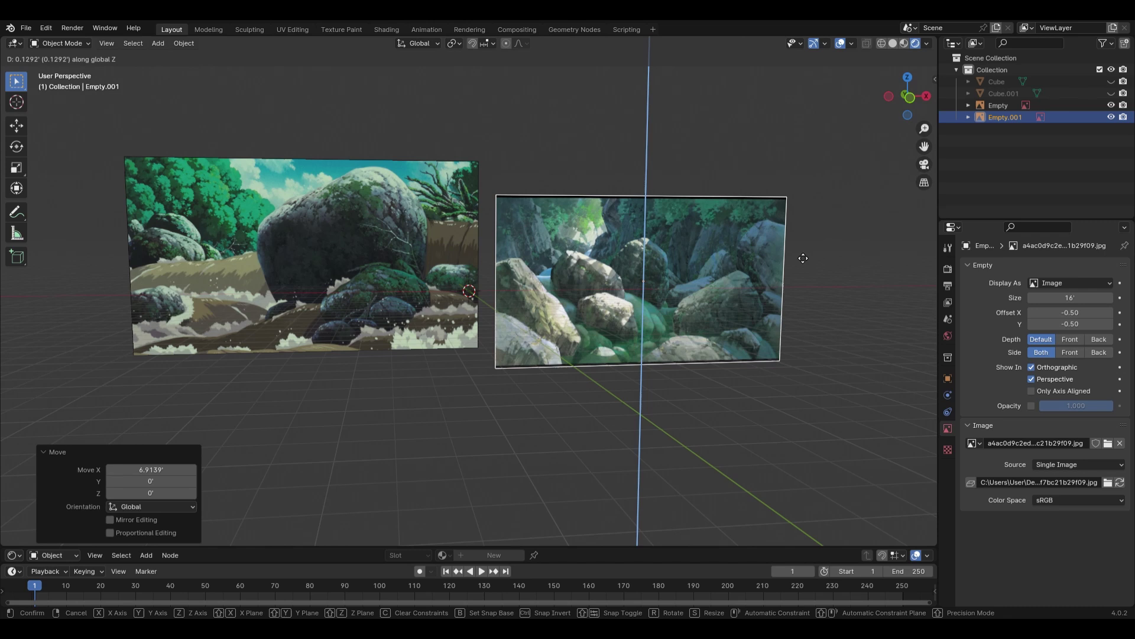
click(802, 237)
click(842, 324)
- Add a cube in front of the reference images and pull its subdivided mesh into a rock shape with proportional editing
key(shift+a)
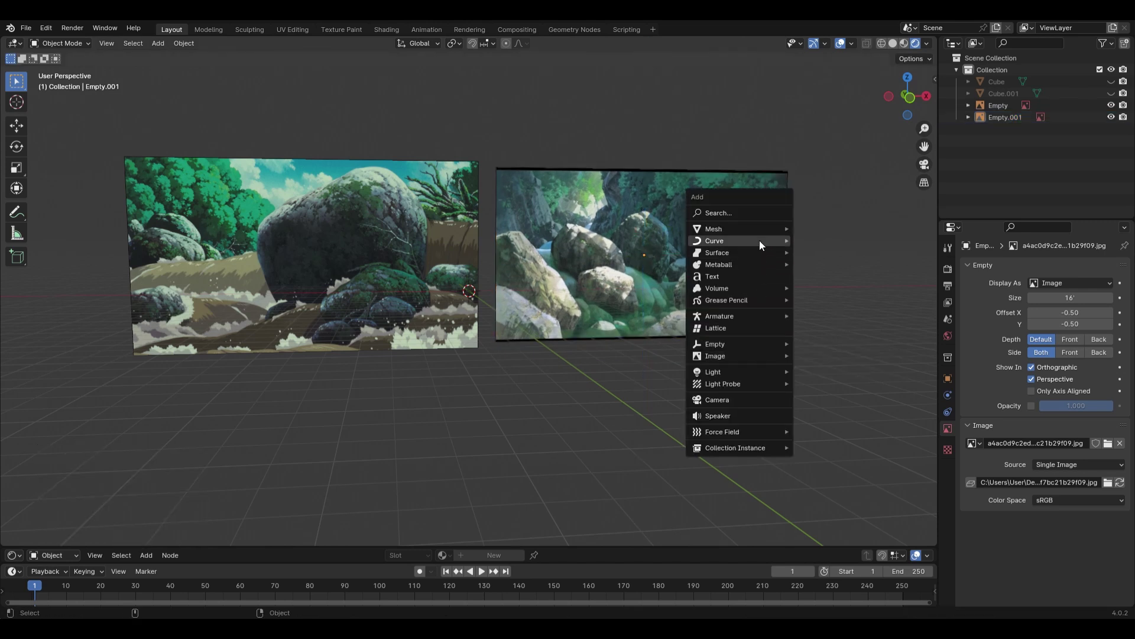
click(810, 240)
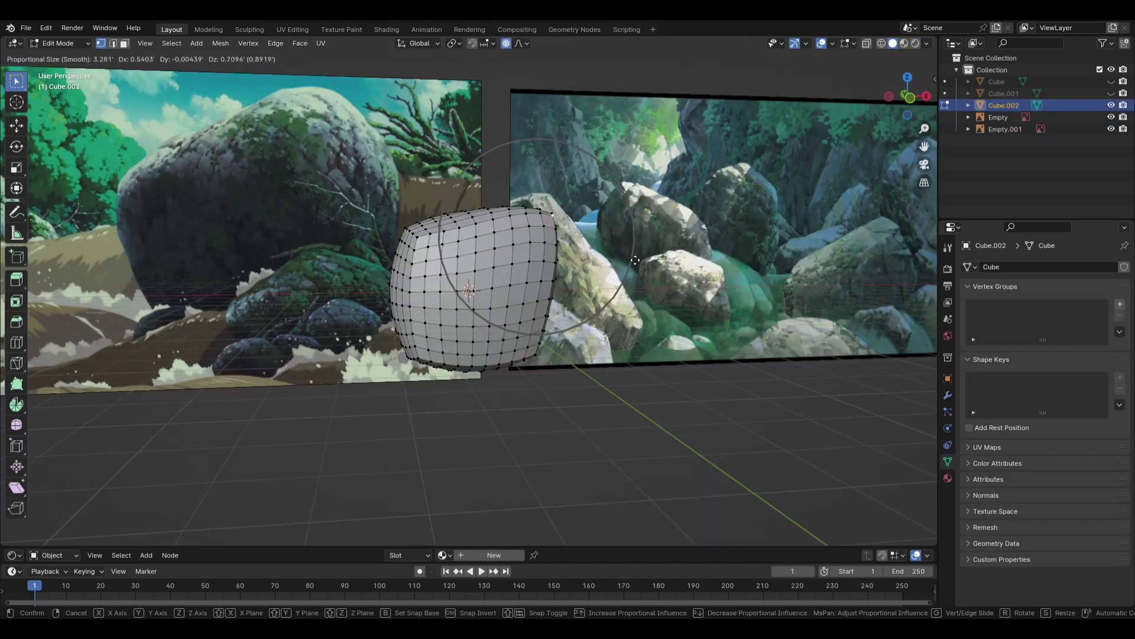
click(637, 259)
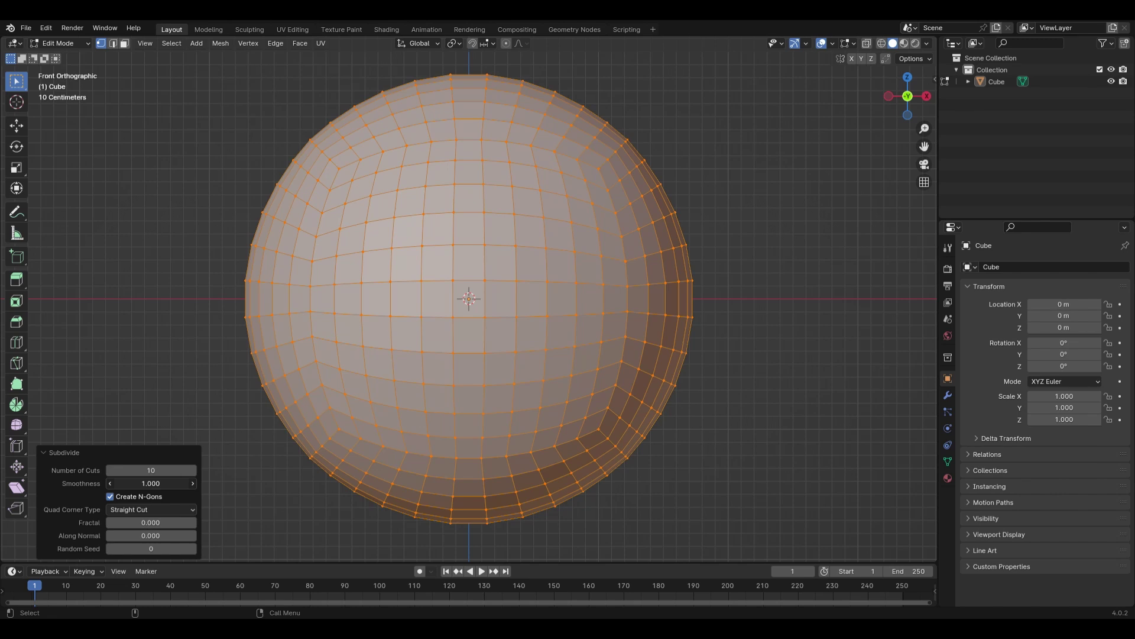
- Return the subdivided cube to Object Mode and shade it smooth
key(Tab)
right_click(528, 88)
click(528, 88)
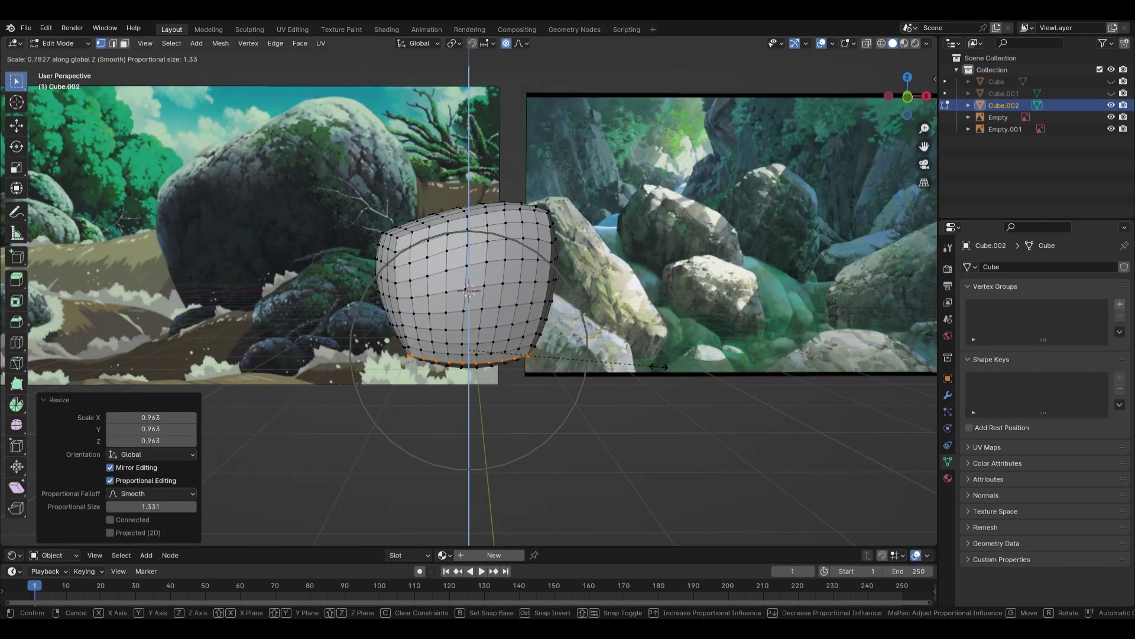
- Scale the rock's bottom vertices along Z and push its left side inward with smooth proportional editing
click(382, 297)
alt+click(382, 297)
key(g)
scroll(414, 298, up, 7)
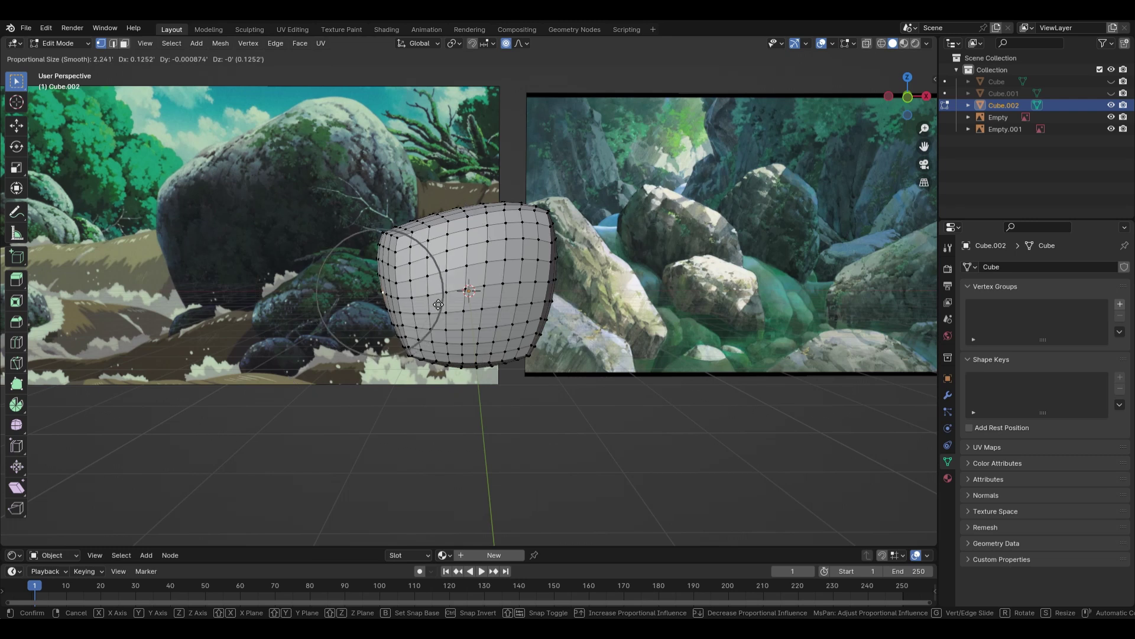
click(452, 297)
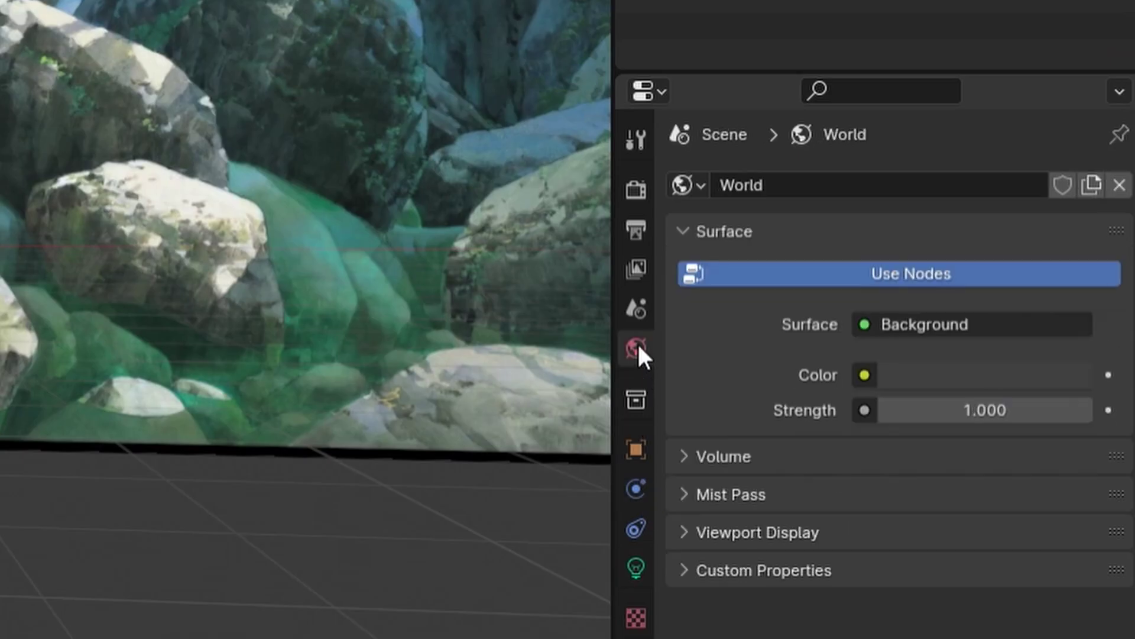
- Sample the World background color from the dark shadow beneath the boulder in the first reference image
click(1031, 379)
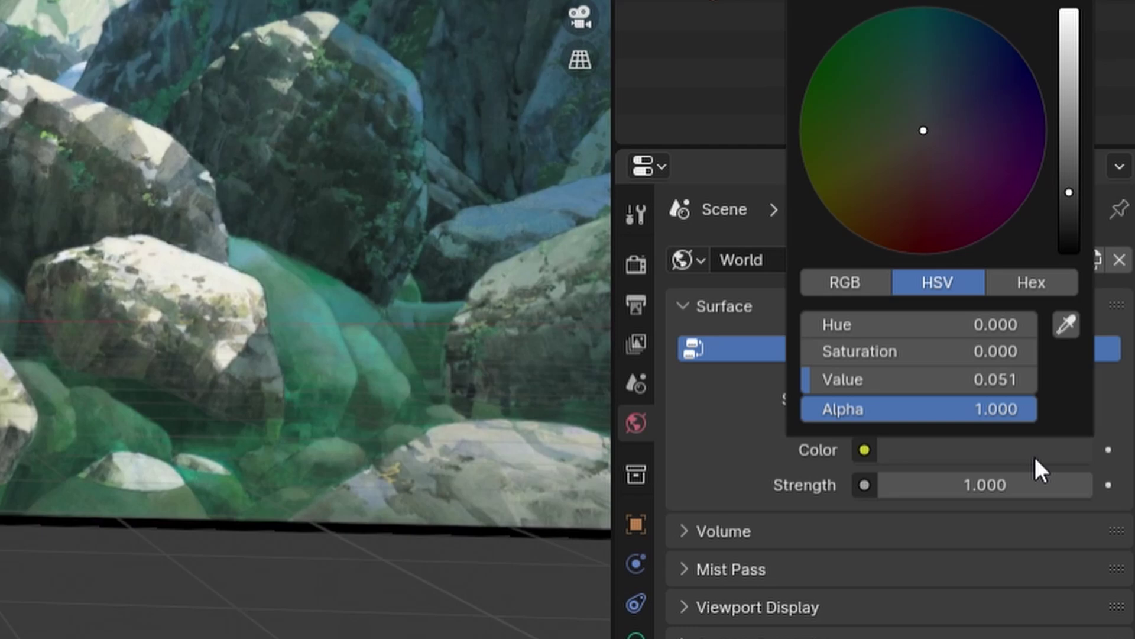
click(1061, 330)
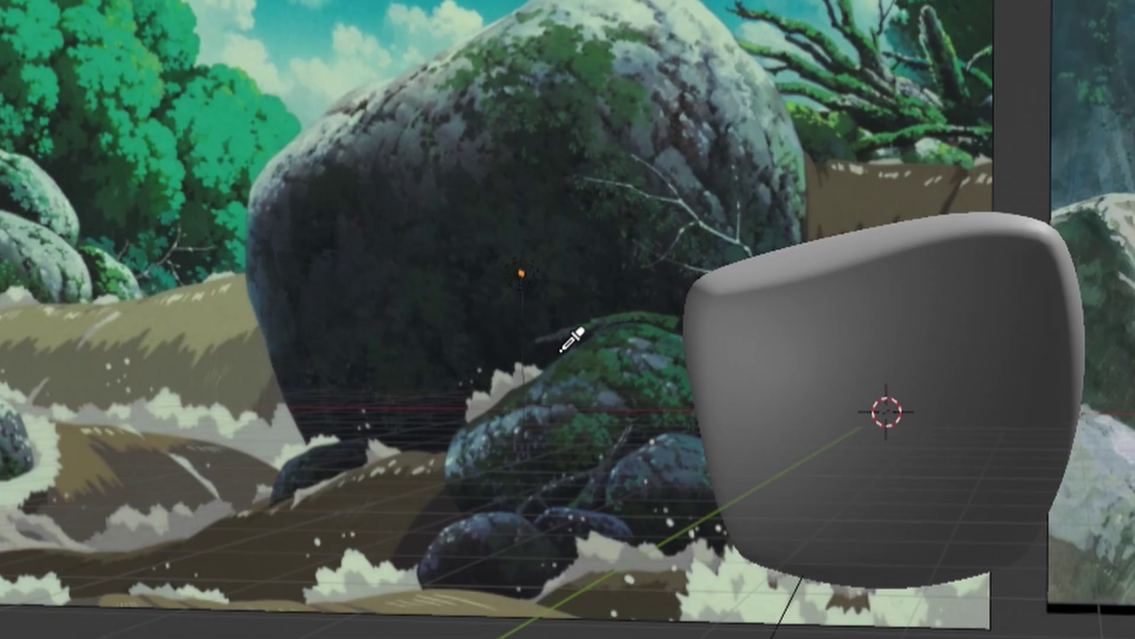
click(561, 351)
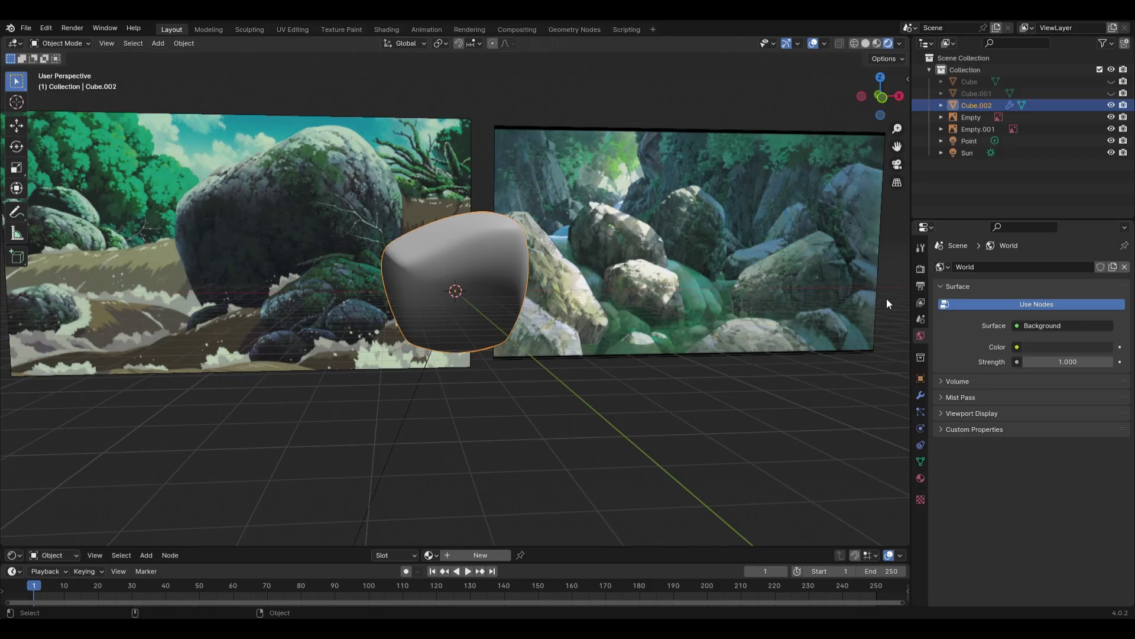
- Enable Bloom in the EEVEE render settings and set the color management View Transform to Standard
click(921, 268)
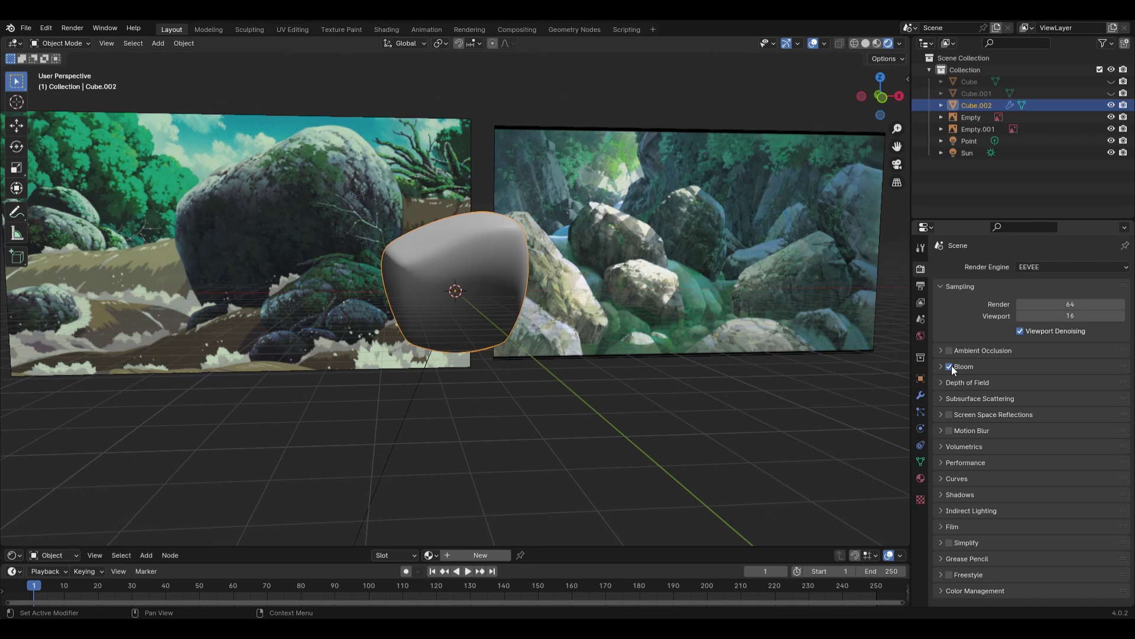
click(953, 590)
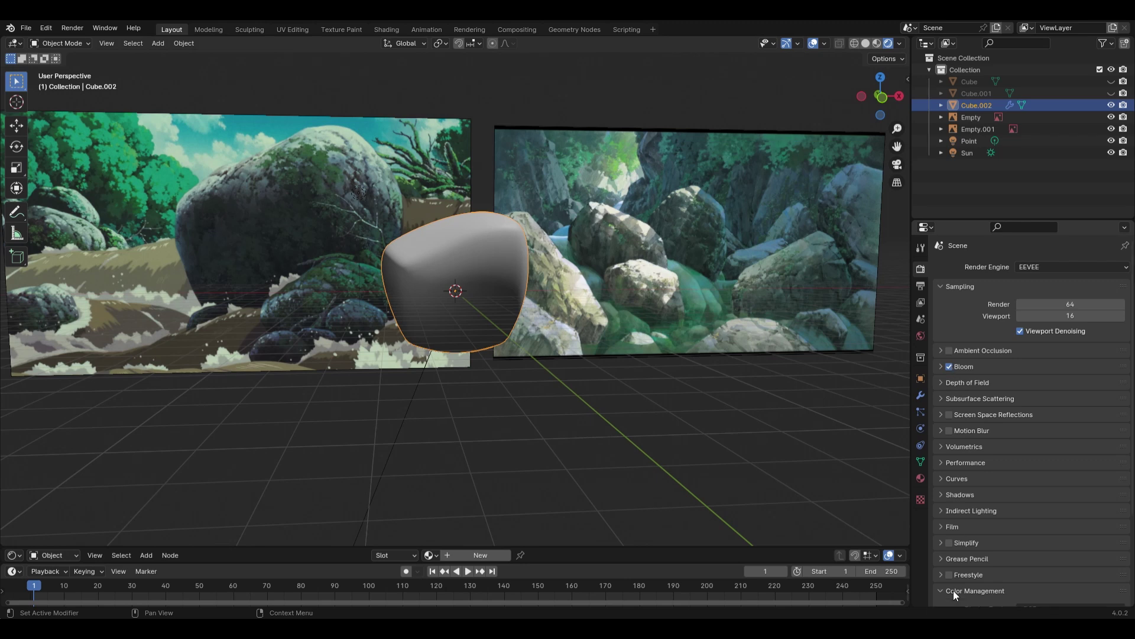
scroll(953, 590, down, 5)
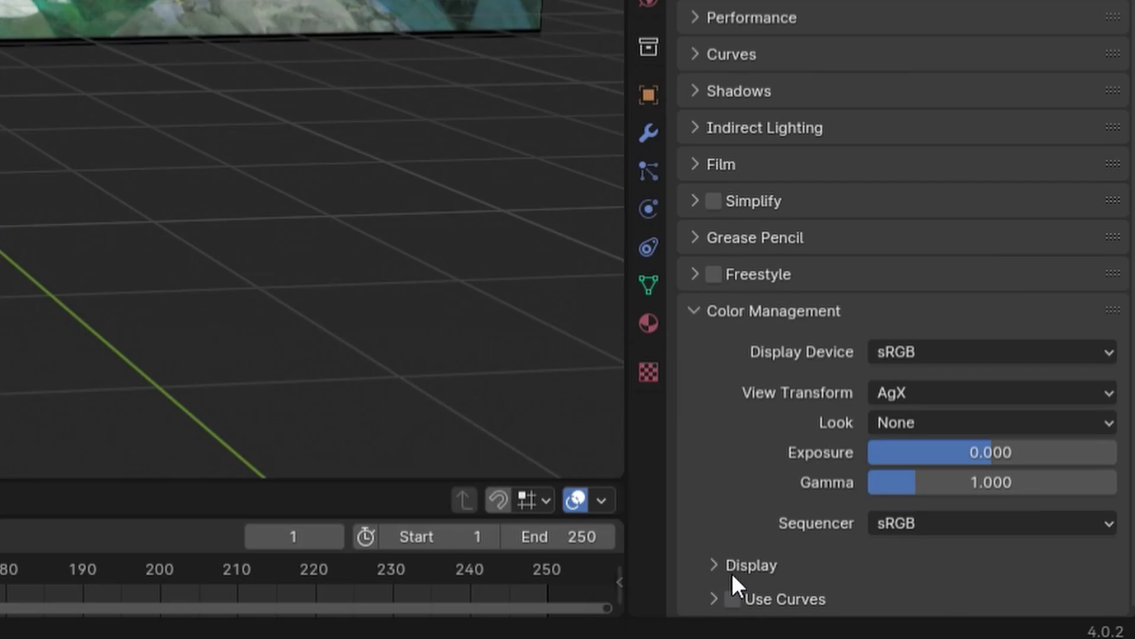
click(958, 394)
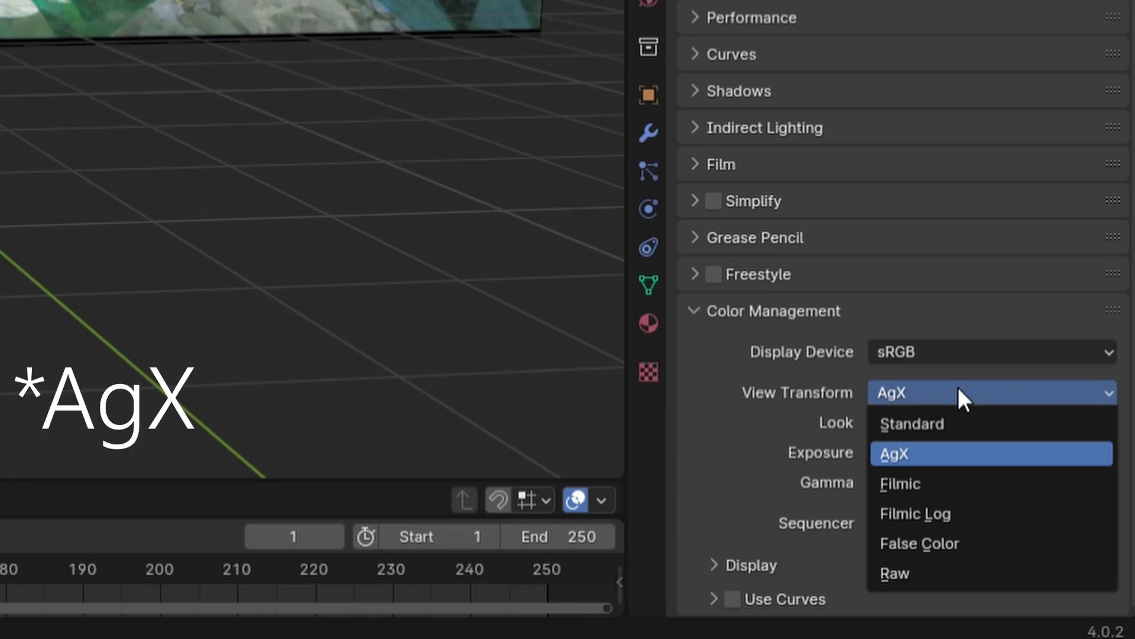
click(959, 424)
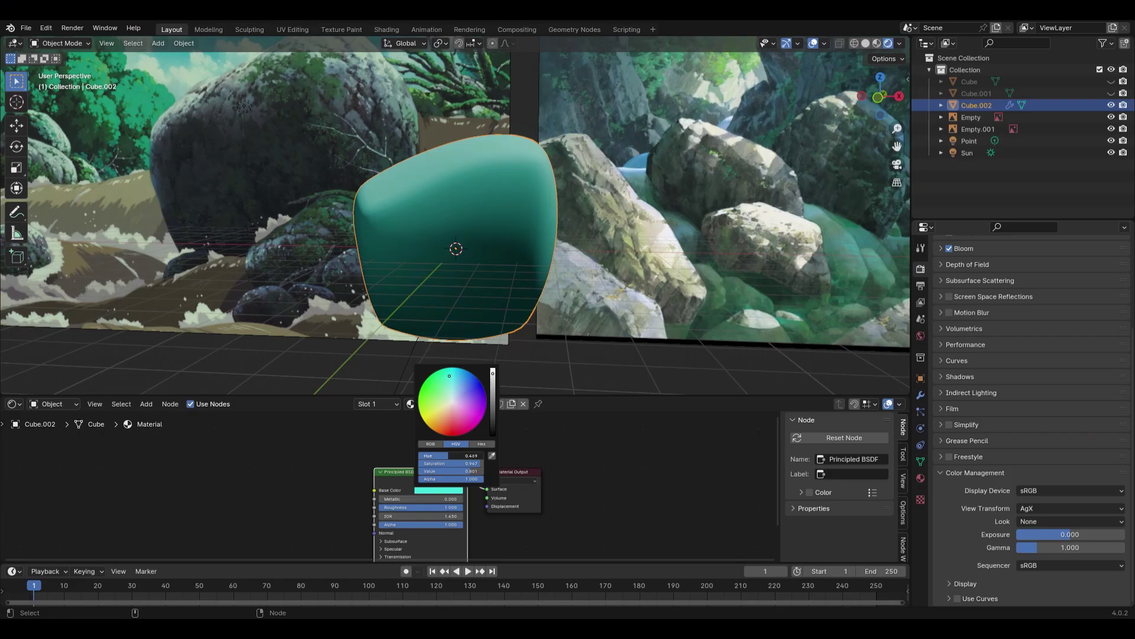
- Change the rock's Principled BSDF Base Color to green and switch the View Transform from AgX to Standard for comparison
drag(436, 381, 433, 385)
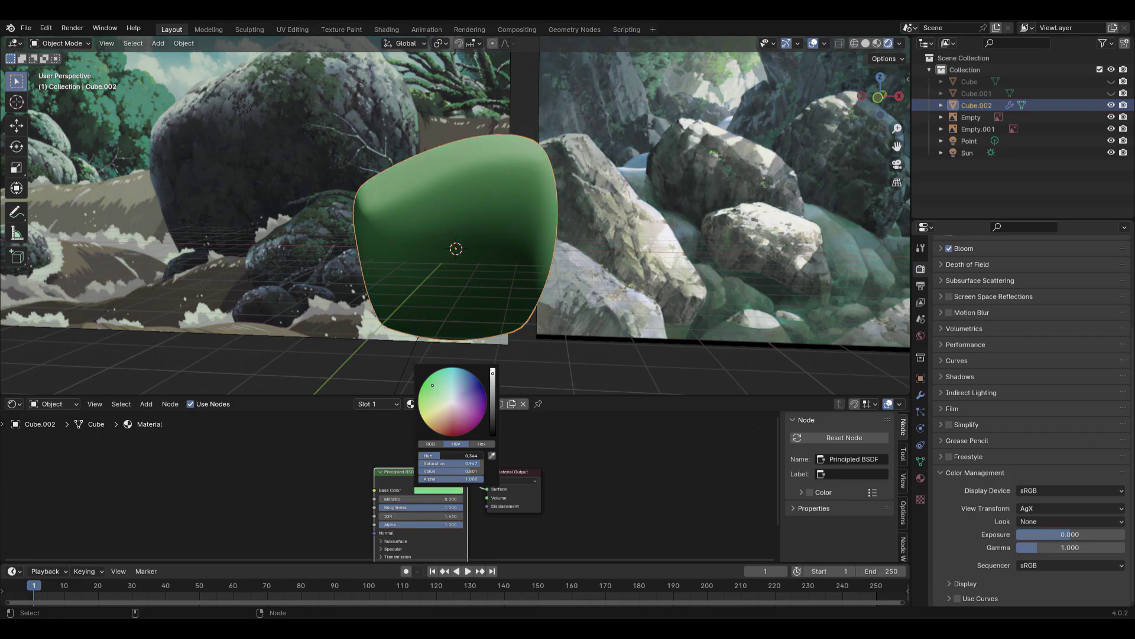
click(1052, 506)
click(1041, 517)
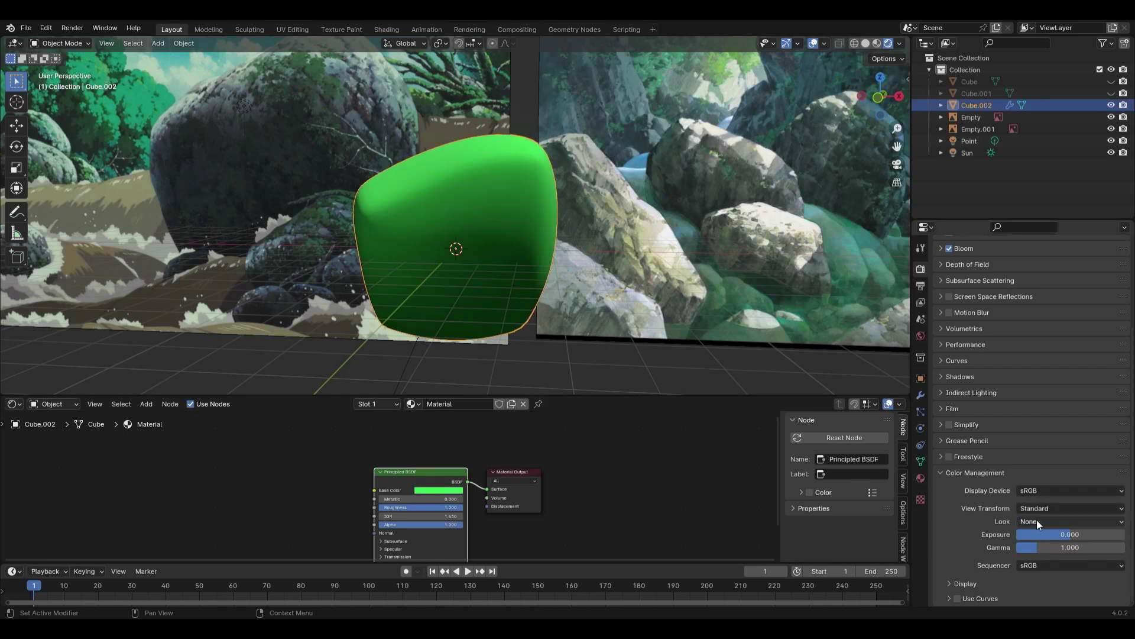
click(454, 494)
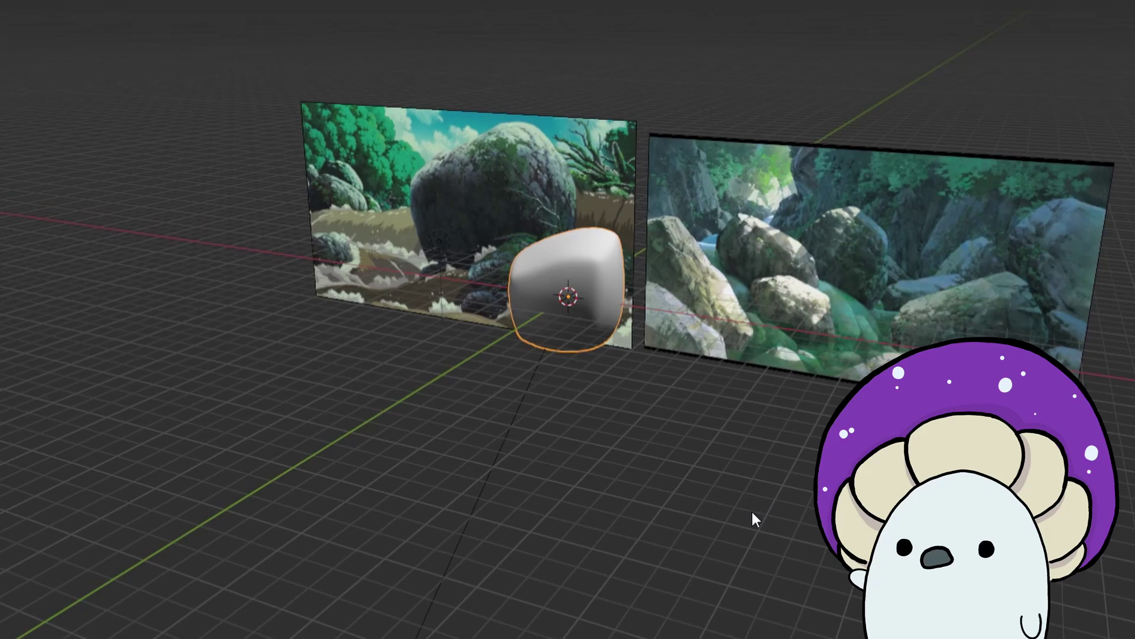
middle_drag(751, 509, 881, 515)
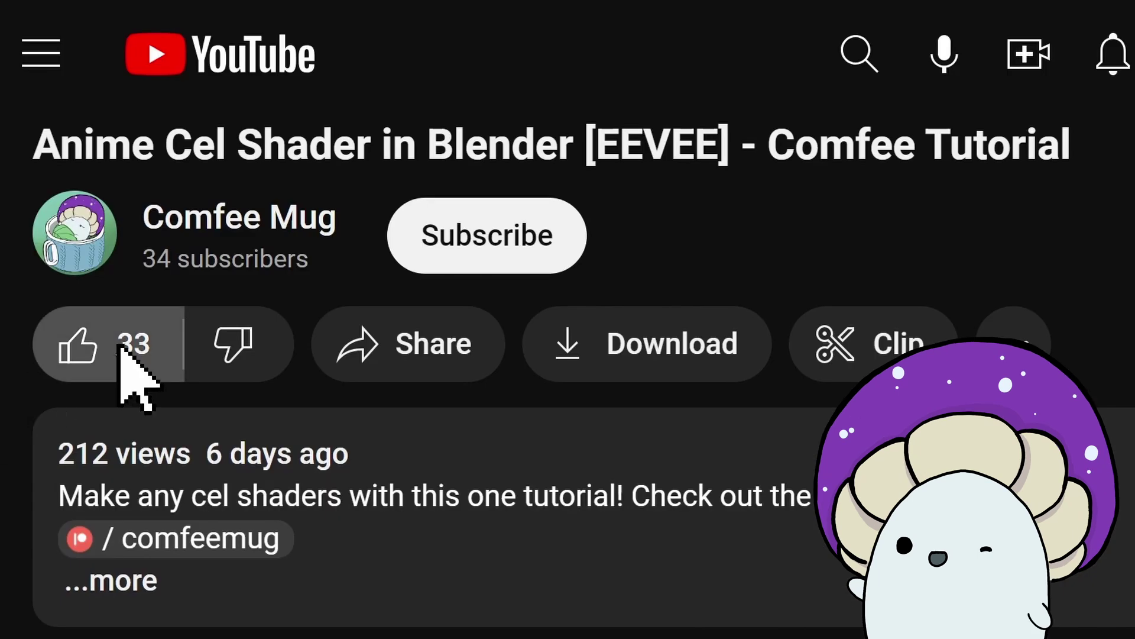
- Like the Comfee Mug cel shader tutorial on YouTube and subscribe to its channel
click(123, 346)
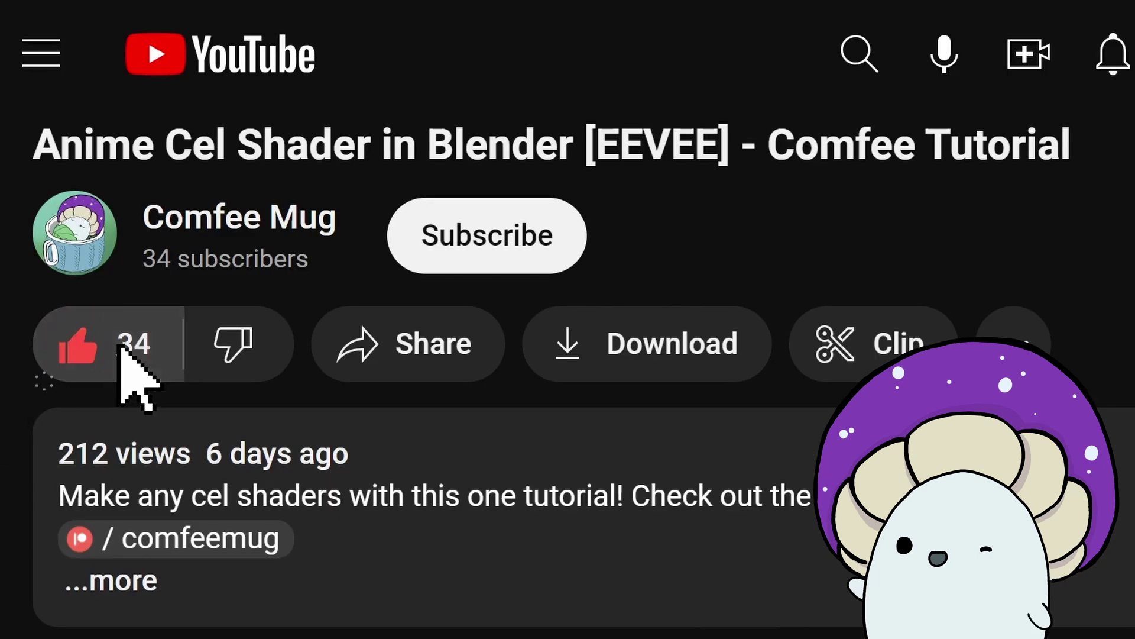
click(486, 231)
click(653, 233)
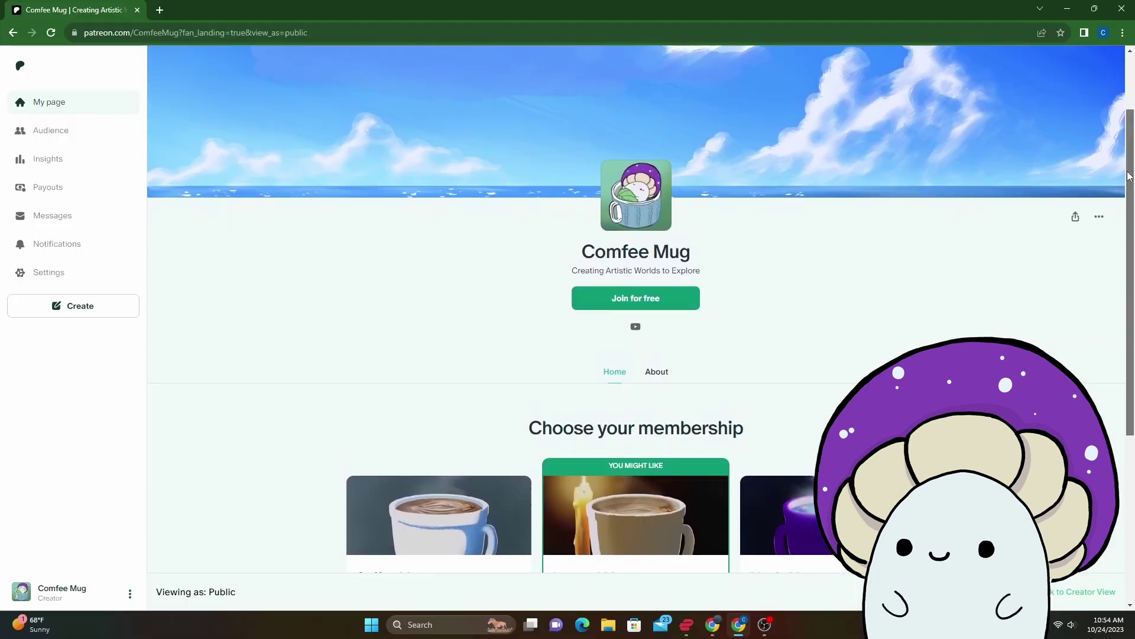
drag(1127, 174, 1127, 228)
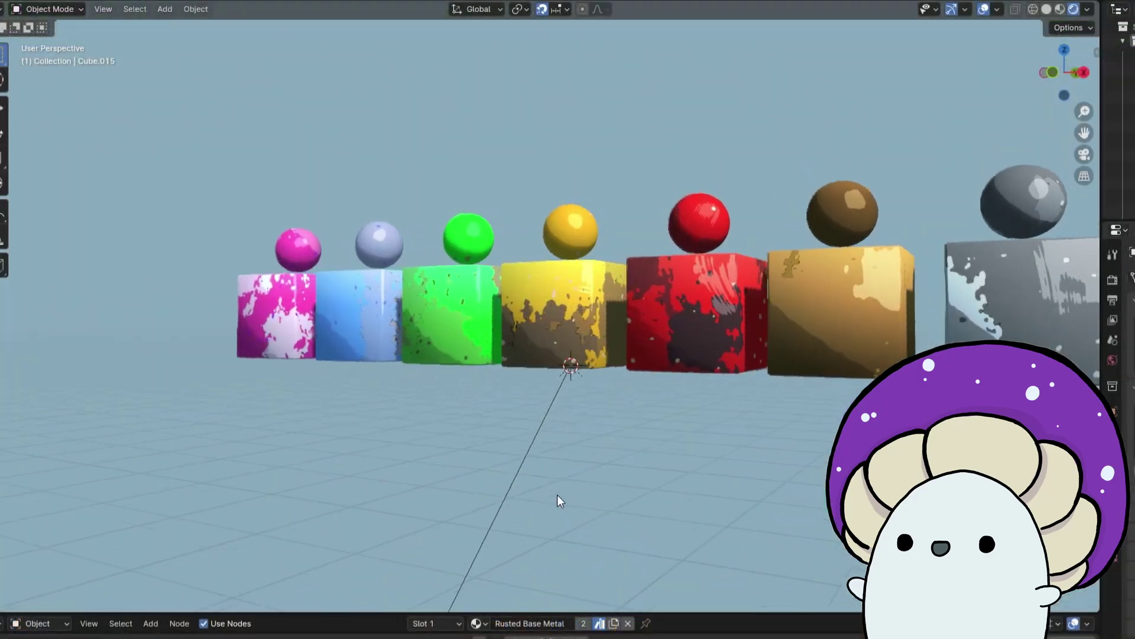